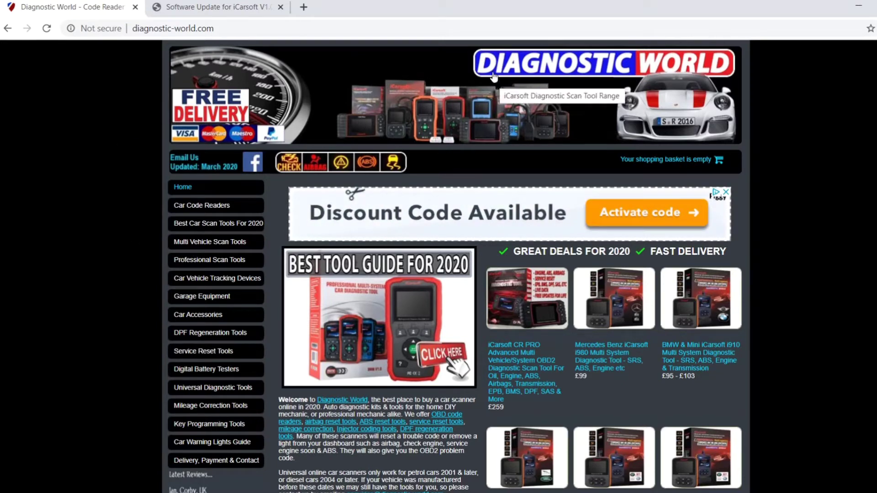
- Select the diagnostic-world.com web address in Chrome's address bar
click(216, 31)
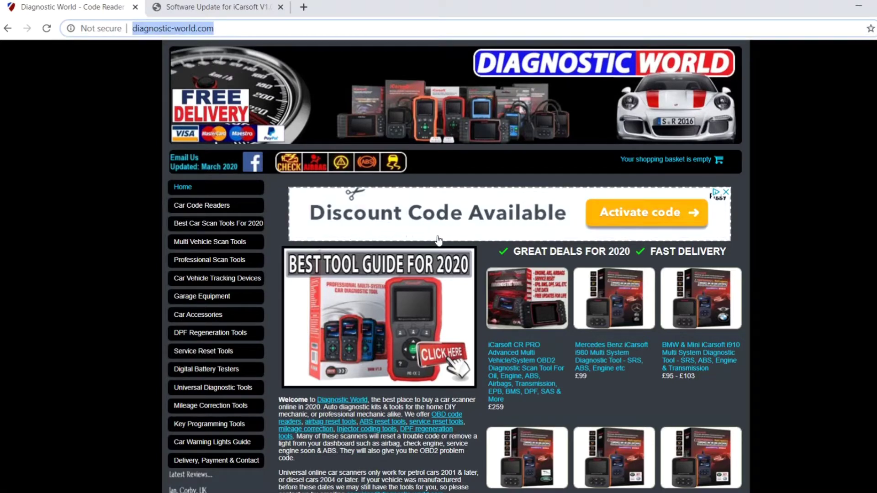
click(229, 8)
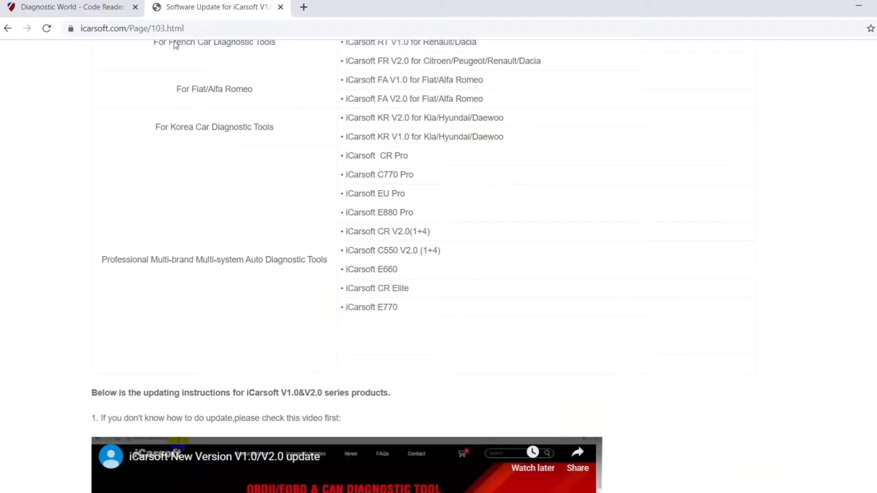
scroll(496, 286, up, 13)
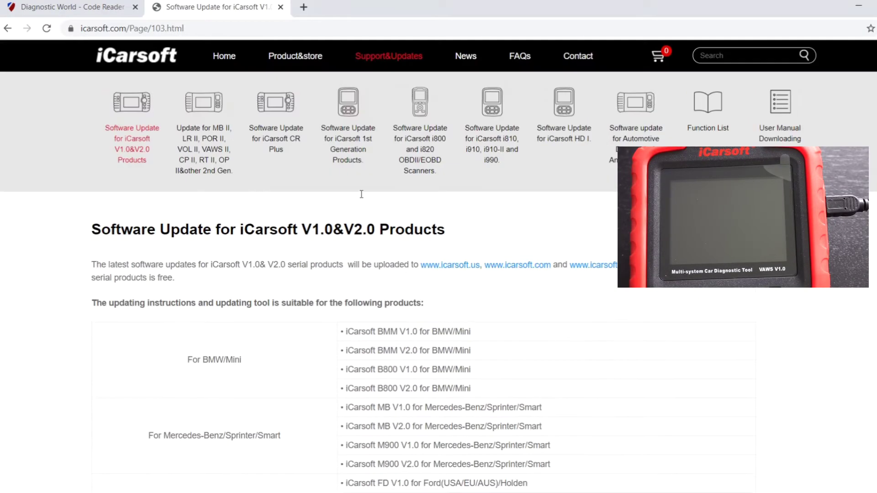
click(140, 32)
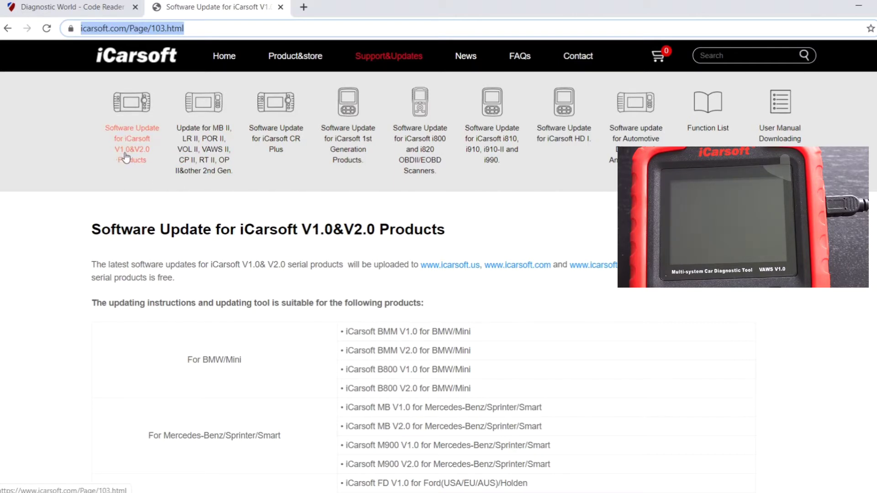
scroll(433, 216, down, 4)
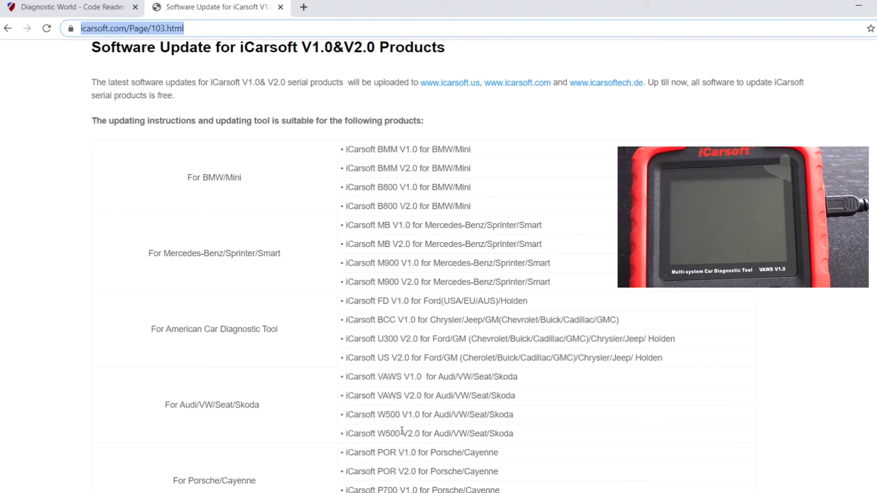
scroll(400, 438, down, 3)
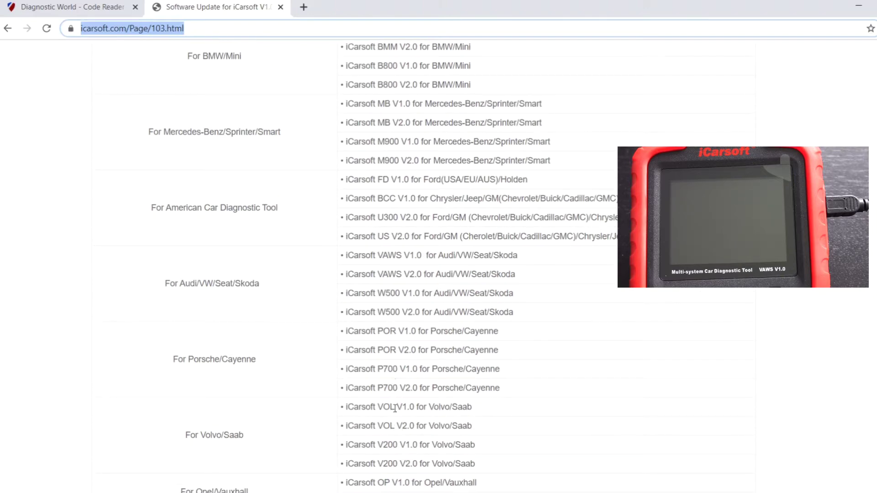
scroll(394, 408, down, 3)
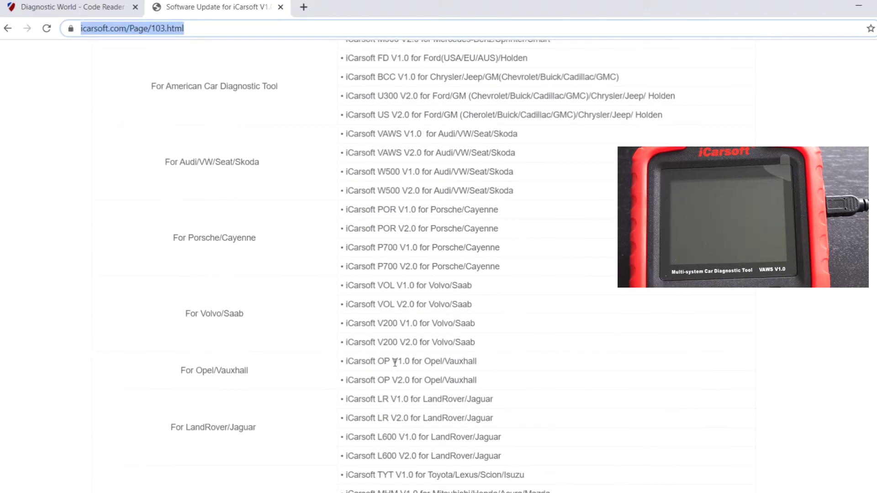
scroll(393, 401, down, 2)
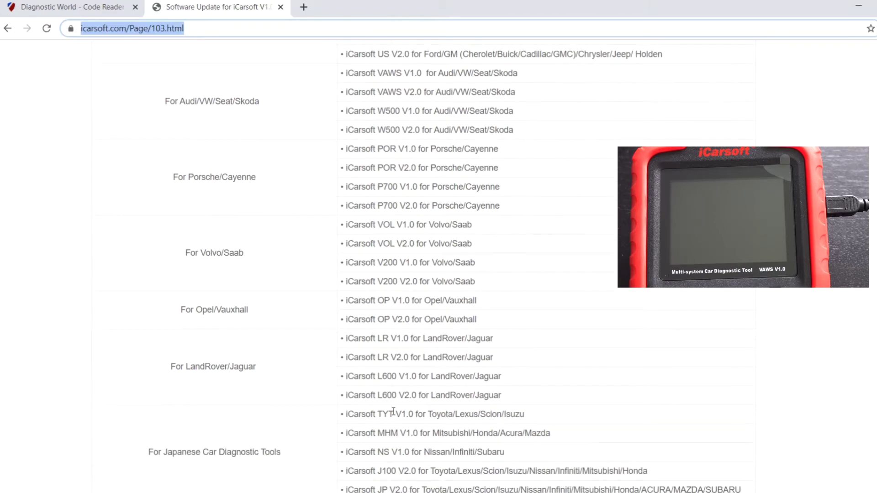
scroll(393, 411, down, 2)
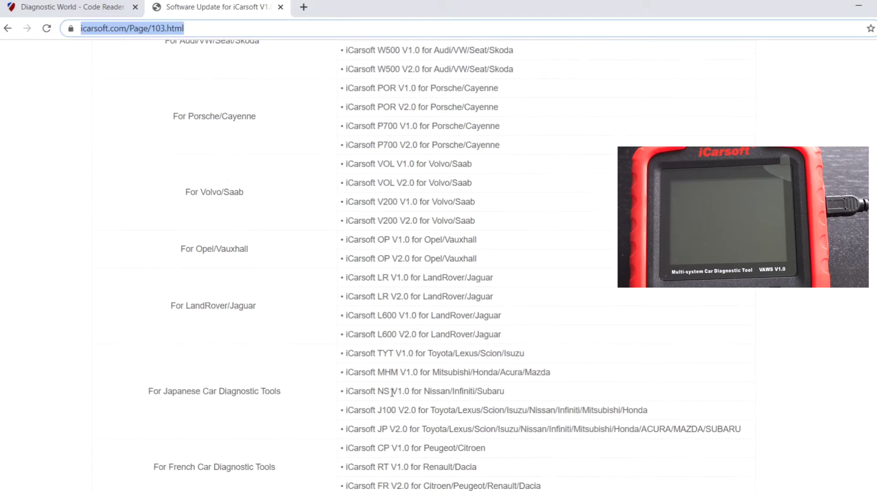
scroll(392, 393, down, 1)
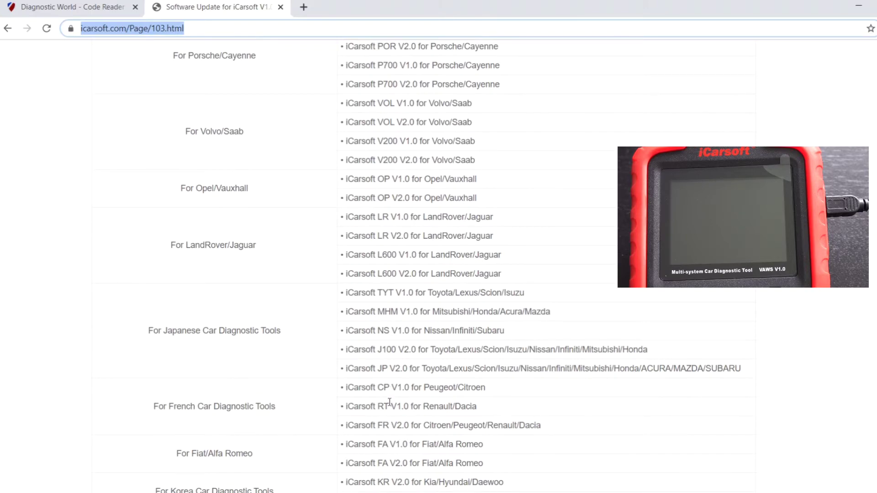
scroll(389, 404, down, 2)
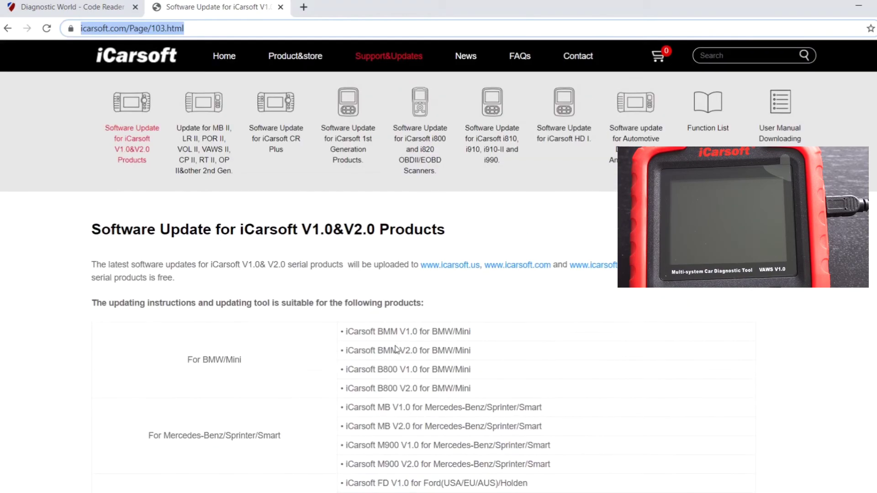
scroll(335, 328, down, 6)
scroll(331, 335, down, 20)
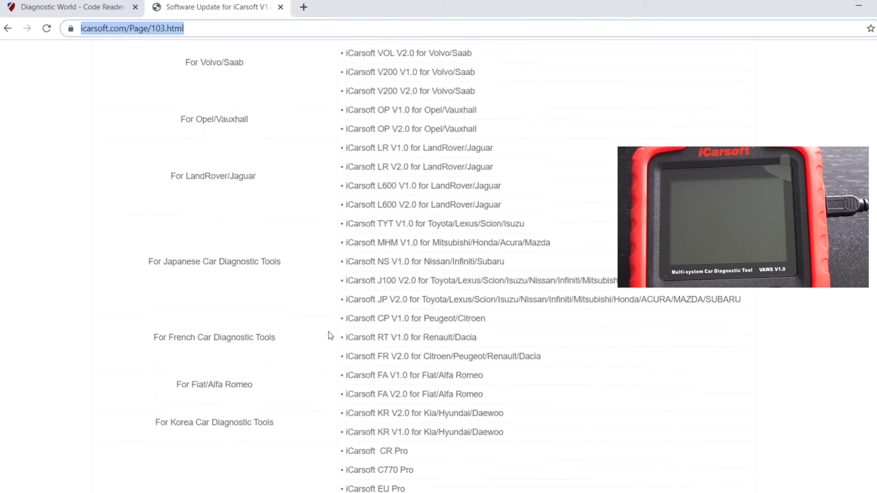
scroll(327, 337, down, 2)
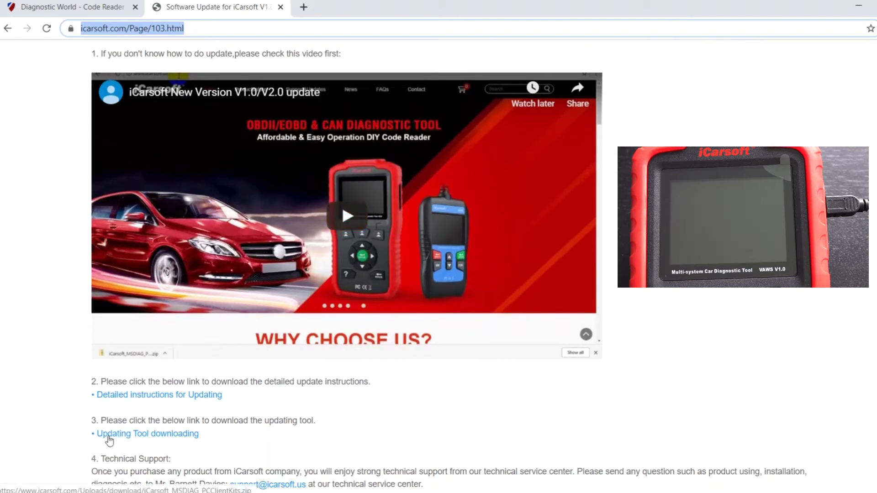
- Download the iCarsoft updating tool zip and launch iCarsoft_MSDIAG_PCClientKits from it
click(149, 440)
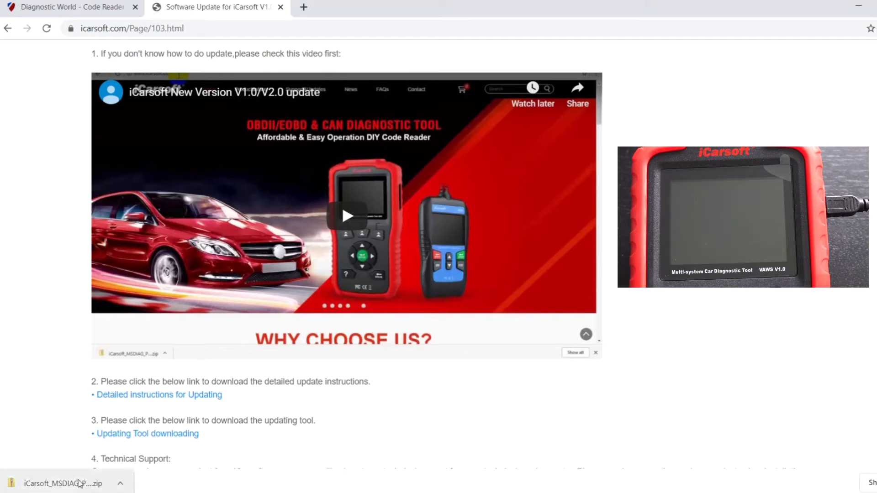
click(80, 483)
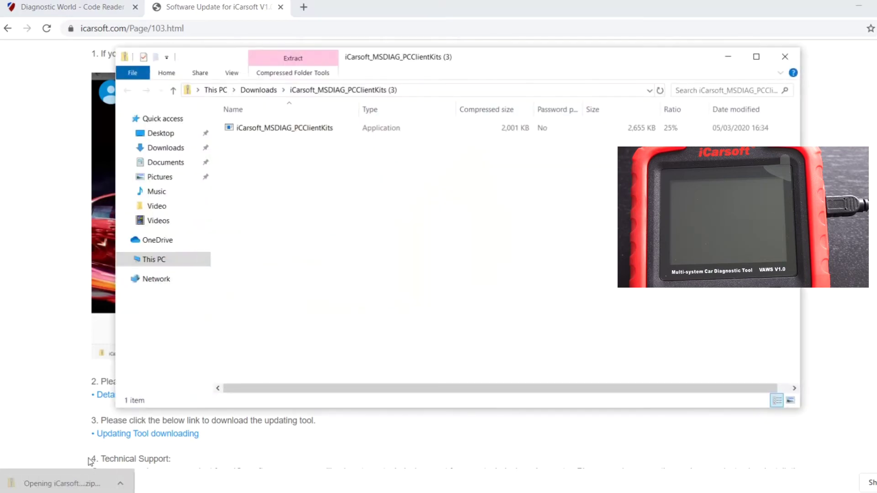
click(250, 130)
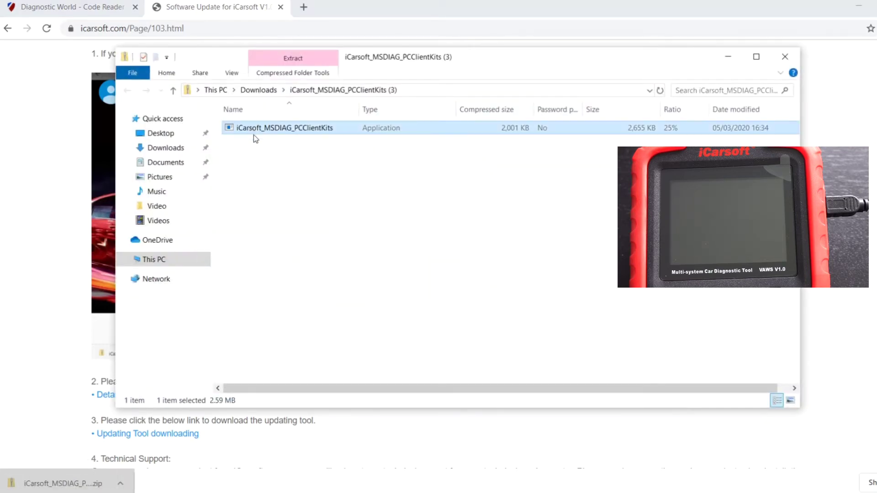
double_click(246, 136)
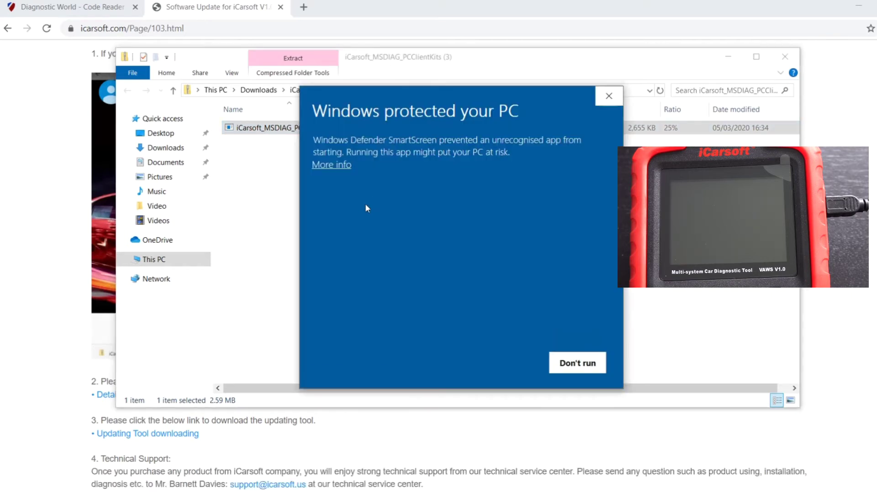
- Run the installer past SmartScreen, install to the default folder, then close the extracted folder window
click(325, 169)
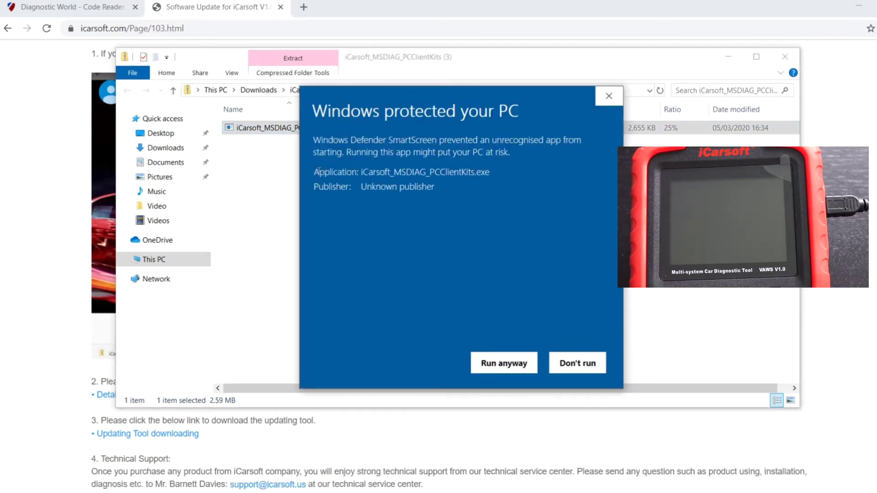
click(509, 368)
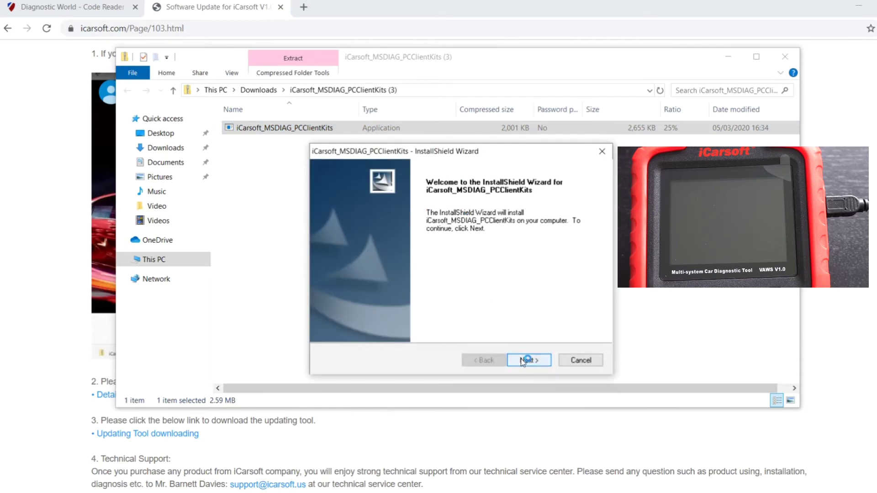
click(524, 360)
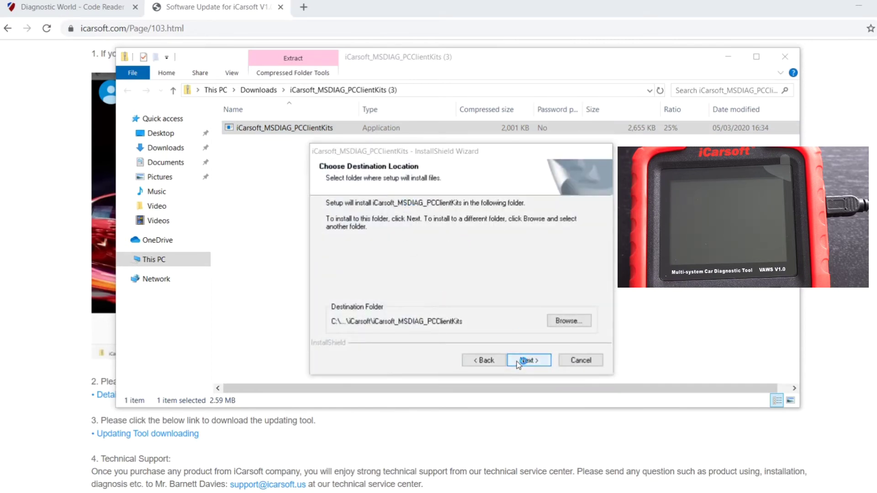
click(519, 361)
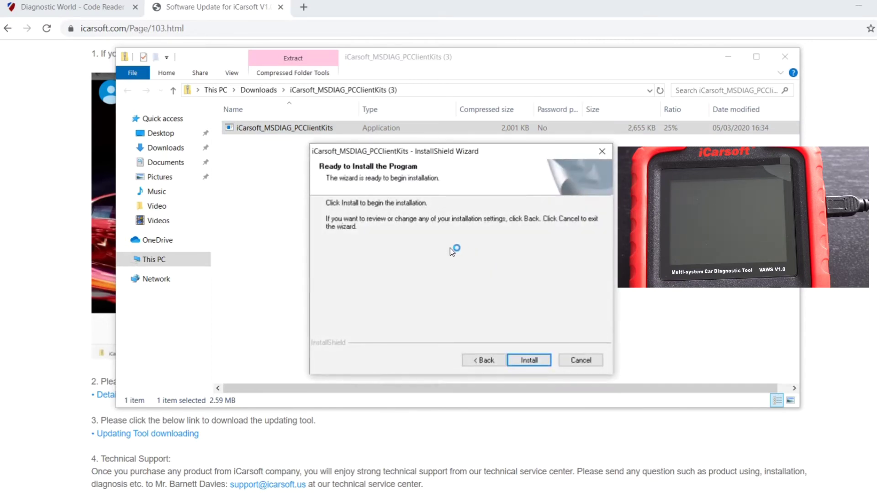
click(527, 359)
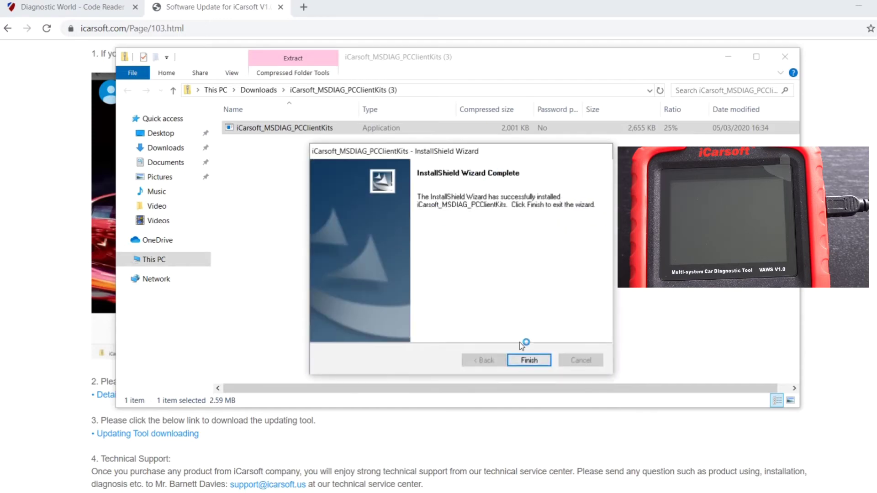
click(542, 359)
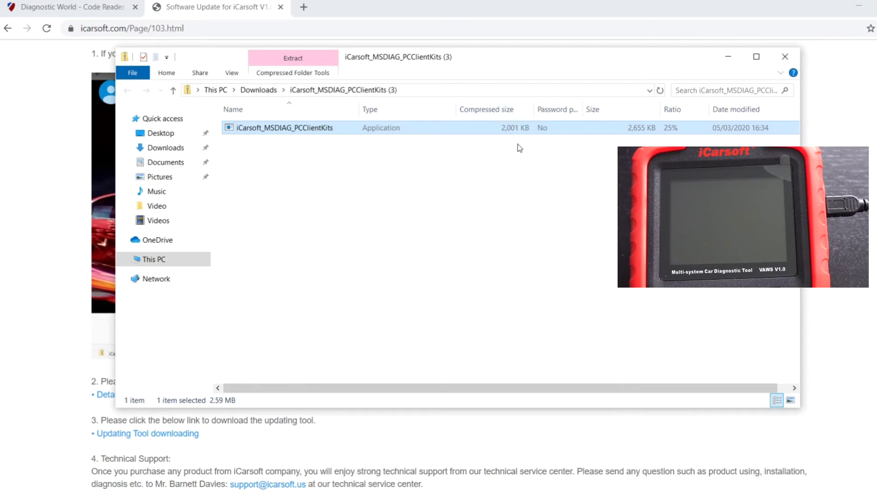
click(790, 58)
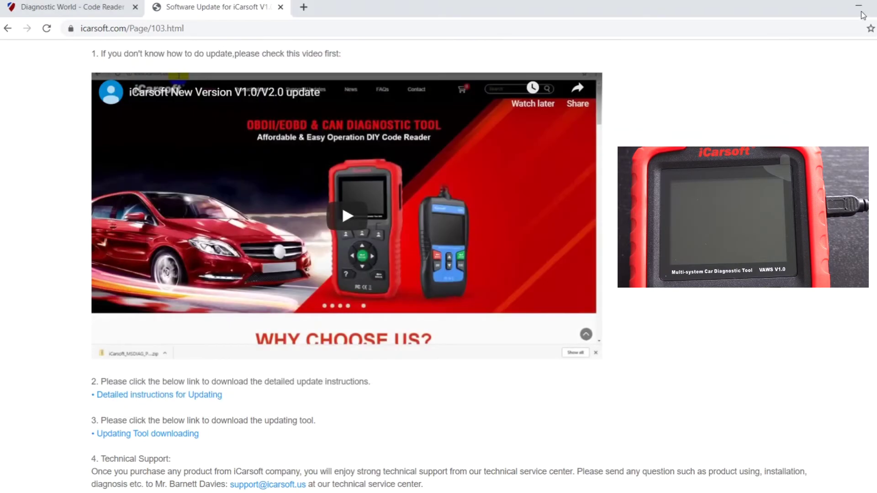
- Launch the iCarsoft_MSDIAG client kit from the desktop and start the upgrade for the connected tool
click(859, 7)
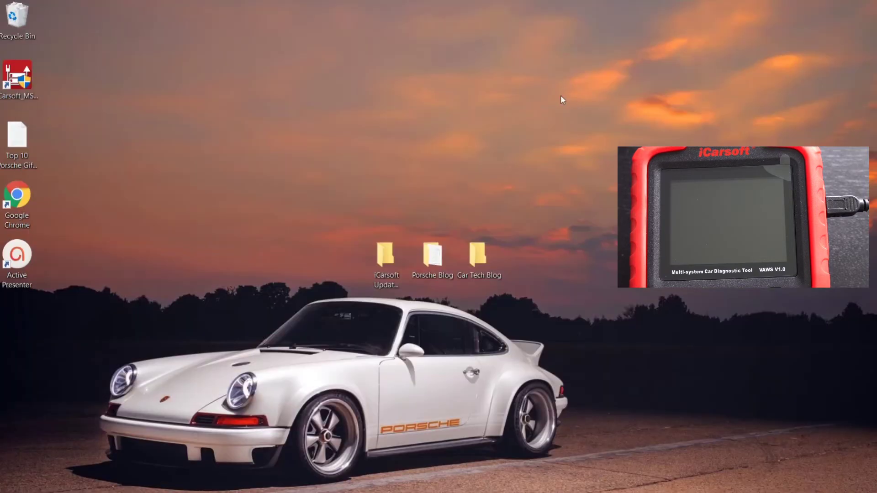
double_click(28, 82)
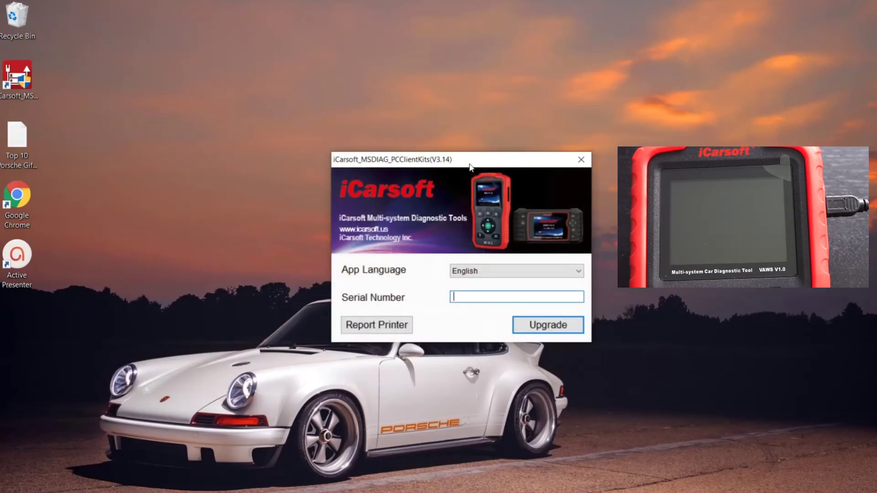
drag(470, 164, 465, 165)
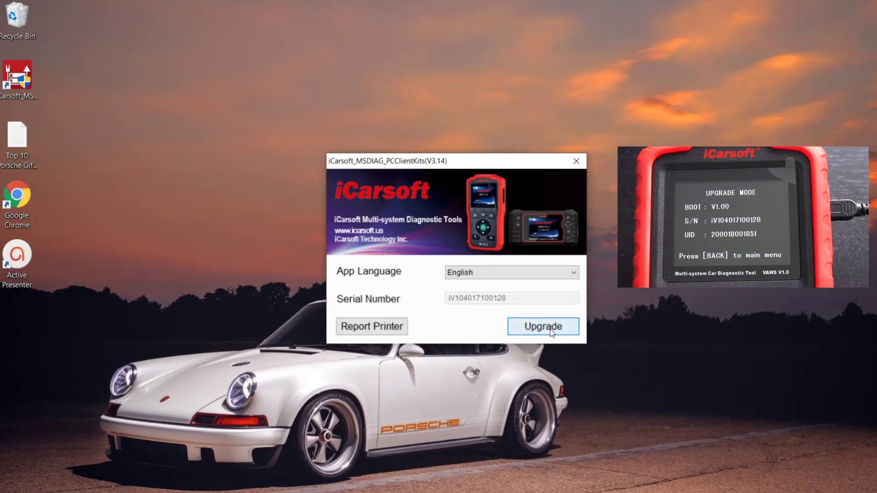
click(544, 327)
- Register the tool by entering the device's UID code and confirming
click(444, 253)
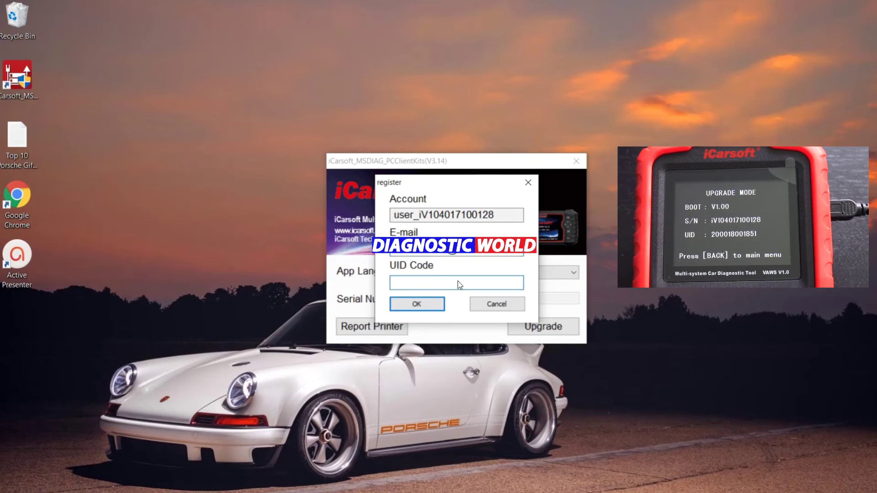
text(200018001851)
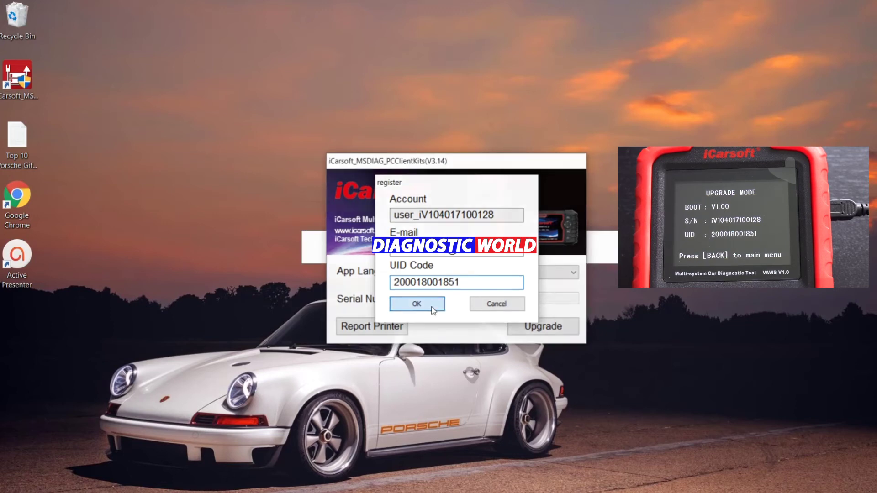
click(434, 309)
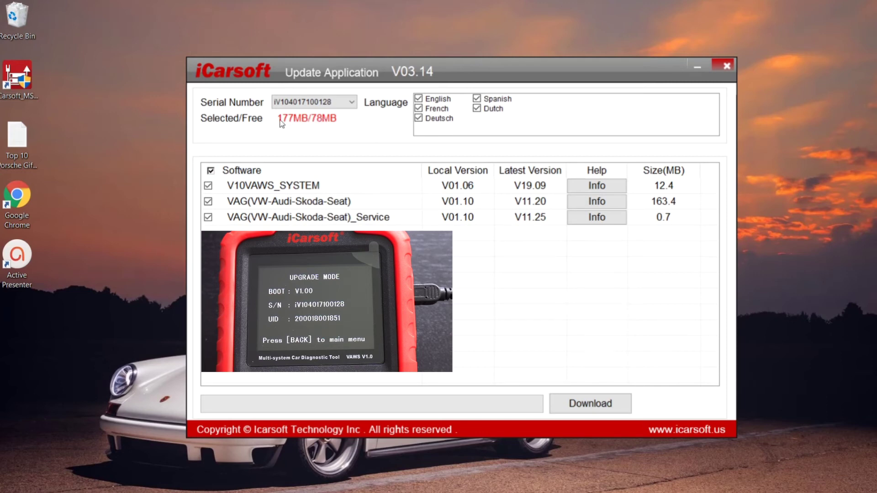
- Deselect Dutch, Spanish, Deutsch and French, keeping English, and download the updates to the tool
click(478, 109)
click(477, 98)
click(435, 119)
click(436, 111)
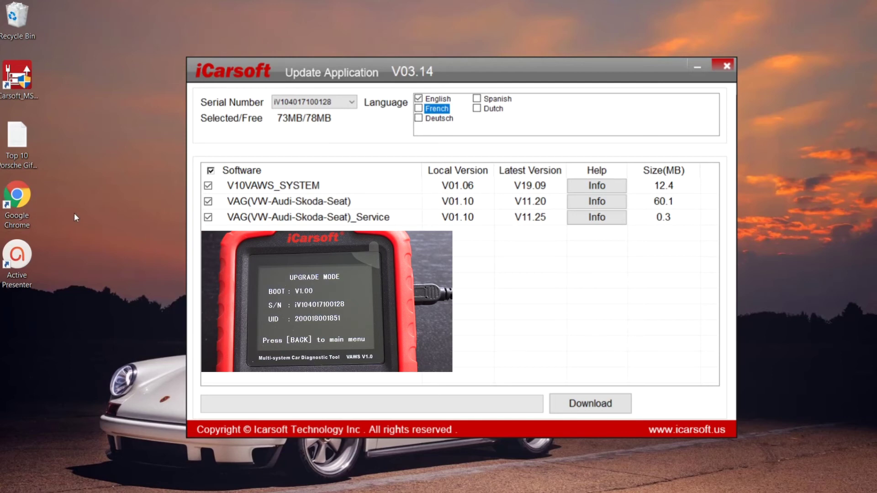
click(593, 404)
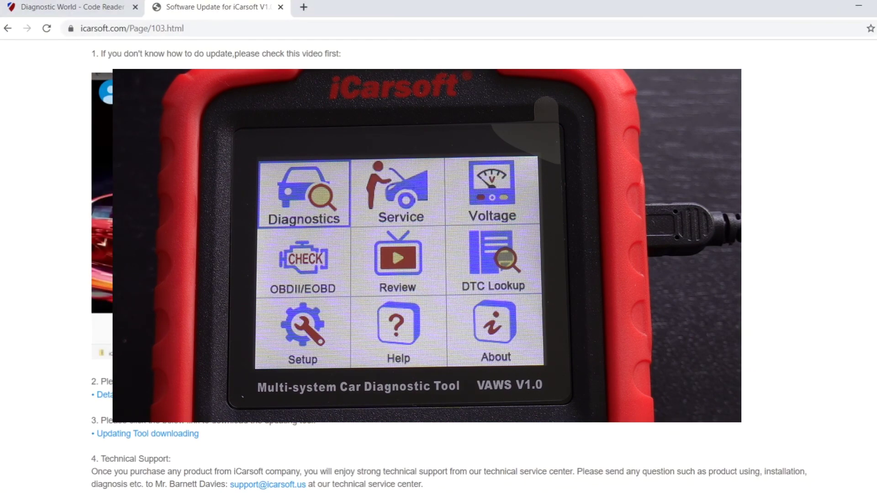
- Switch between the iCarsoft and Diagnostic World tabs, ending on diagnostic-world.com
scroll(438, 265, up, 20)
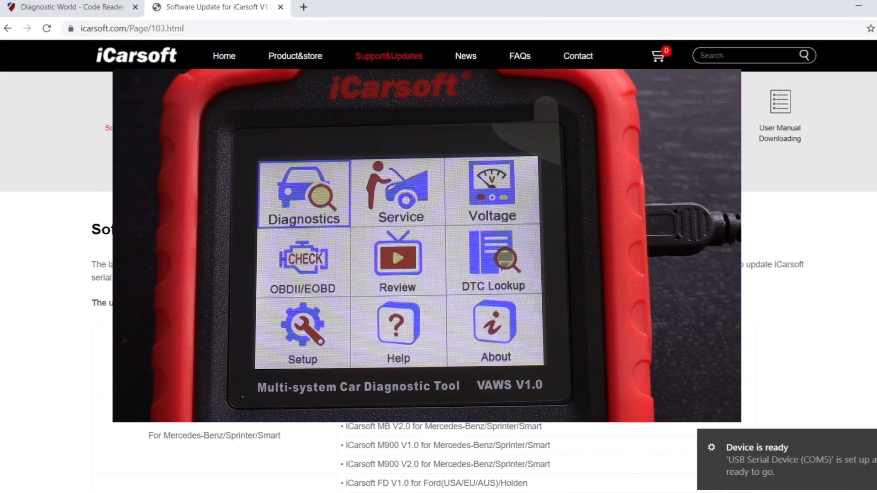
click(73, 7)
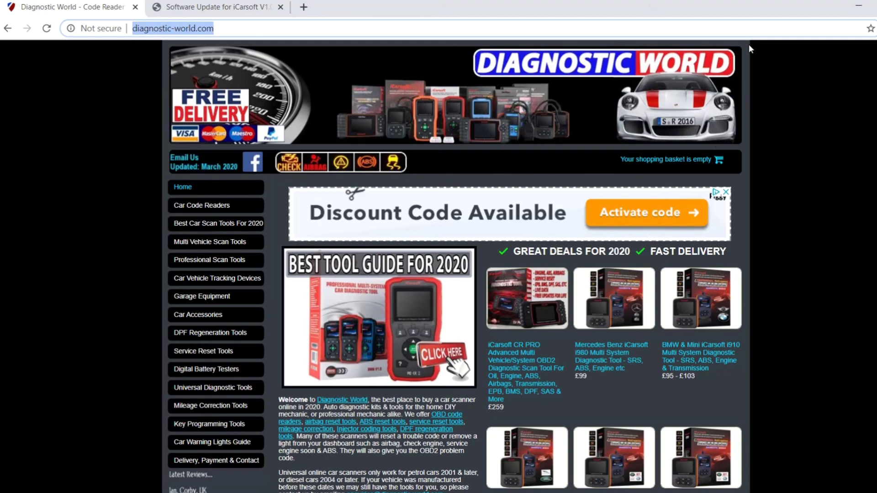
click(217, 7)
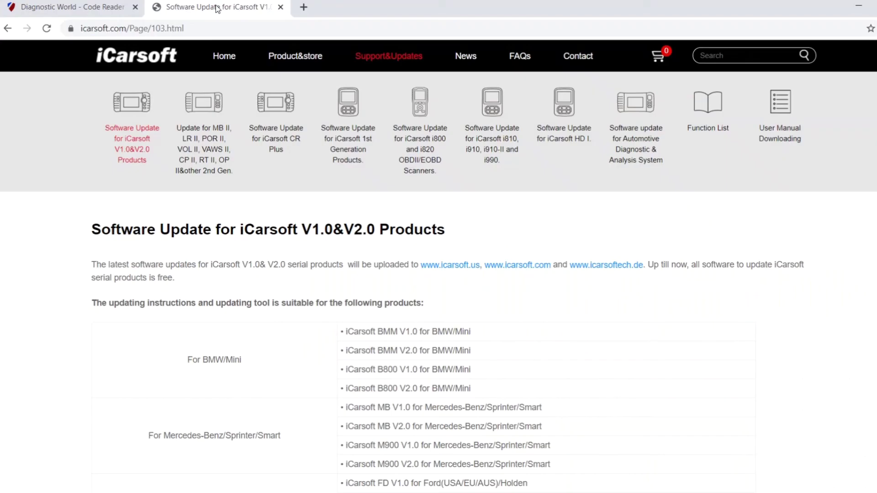
click(109, 8)
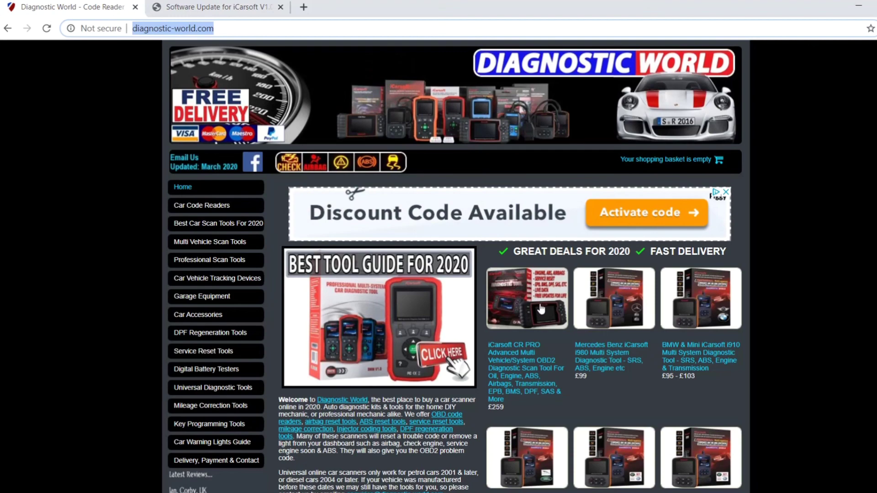